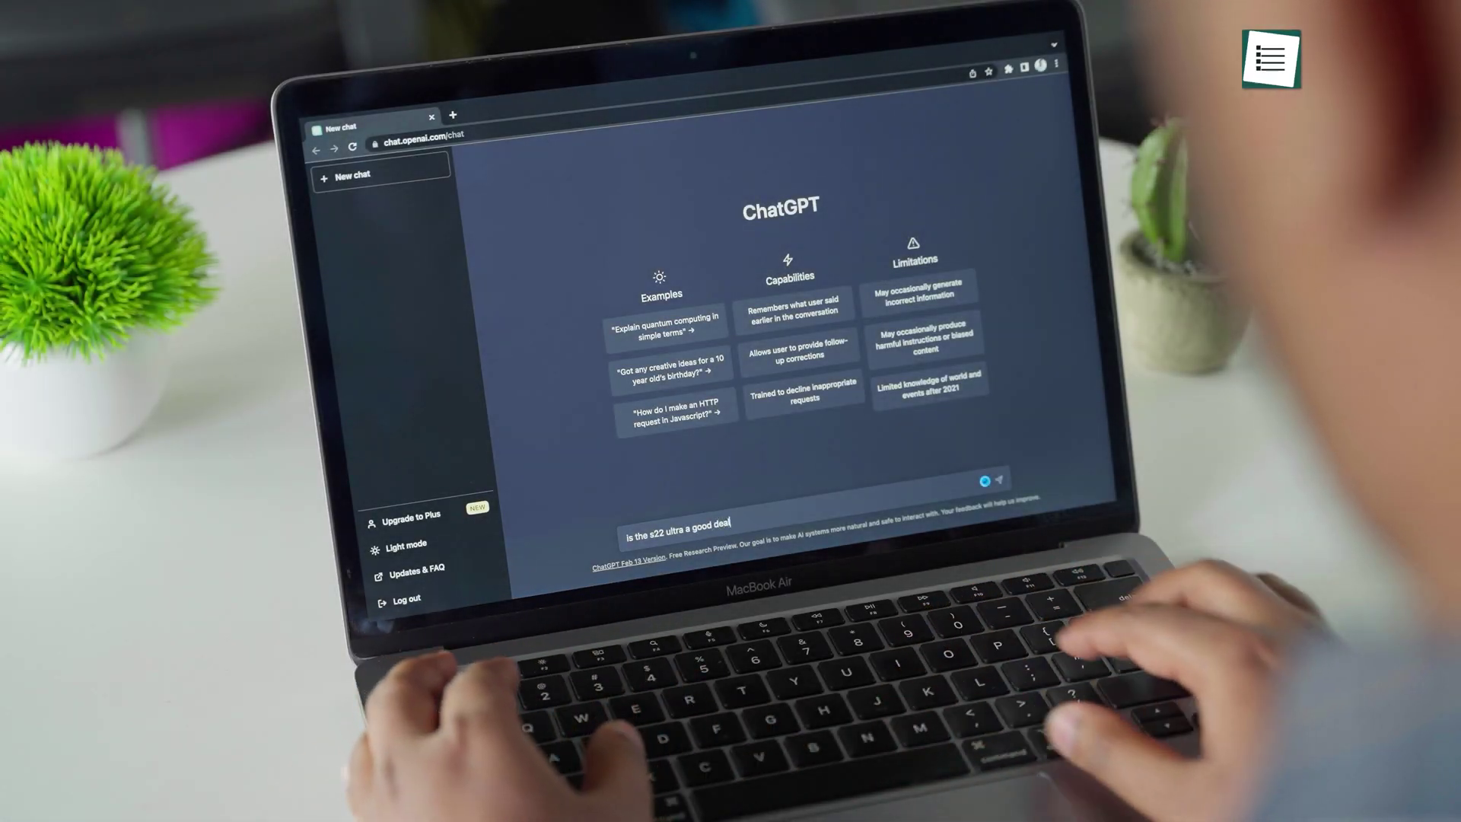
{"action": "type", "text": "l?"}
Step: Send the prompt 'Is the s22 ultra a good deal?' to ChatGPT
{"action": "key", "text": "Return"}
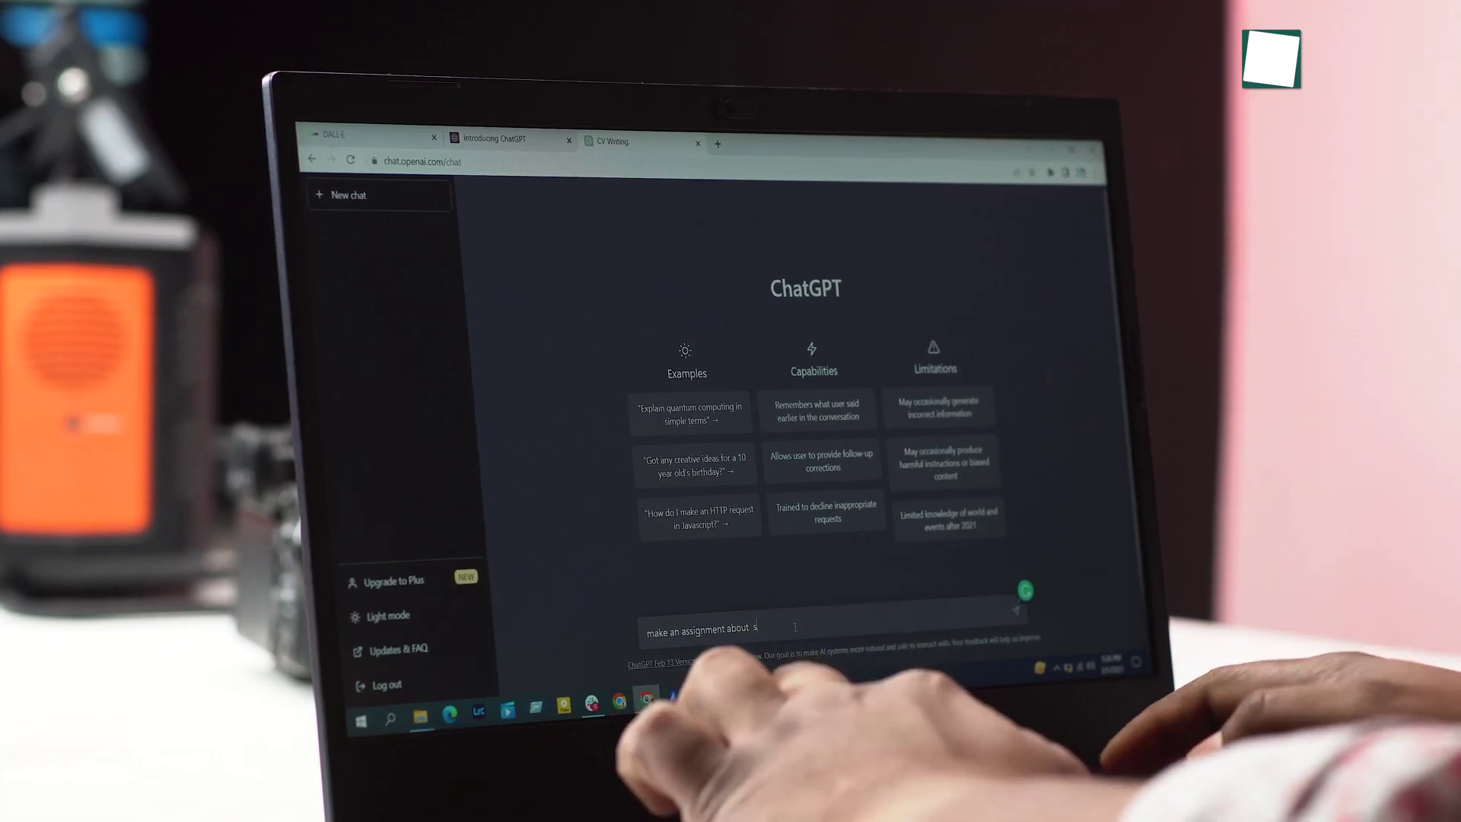
{"action": "type", "text": "cince"}
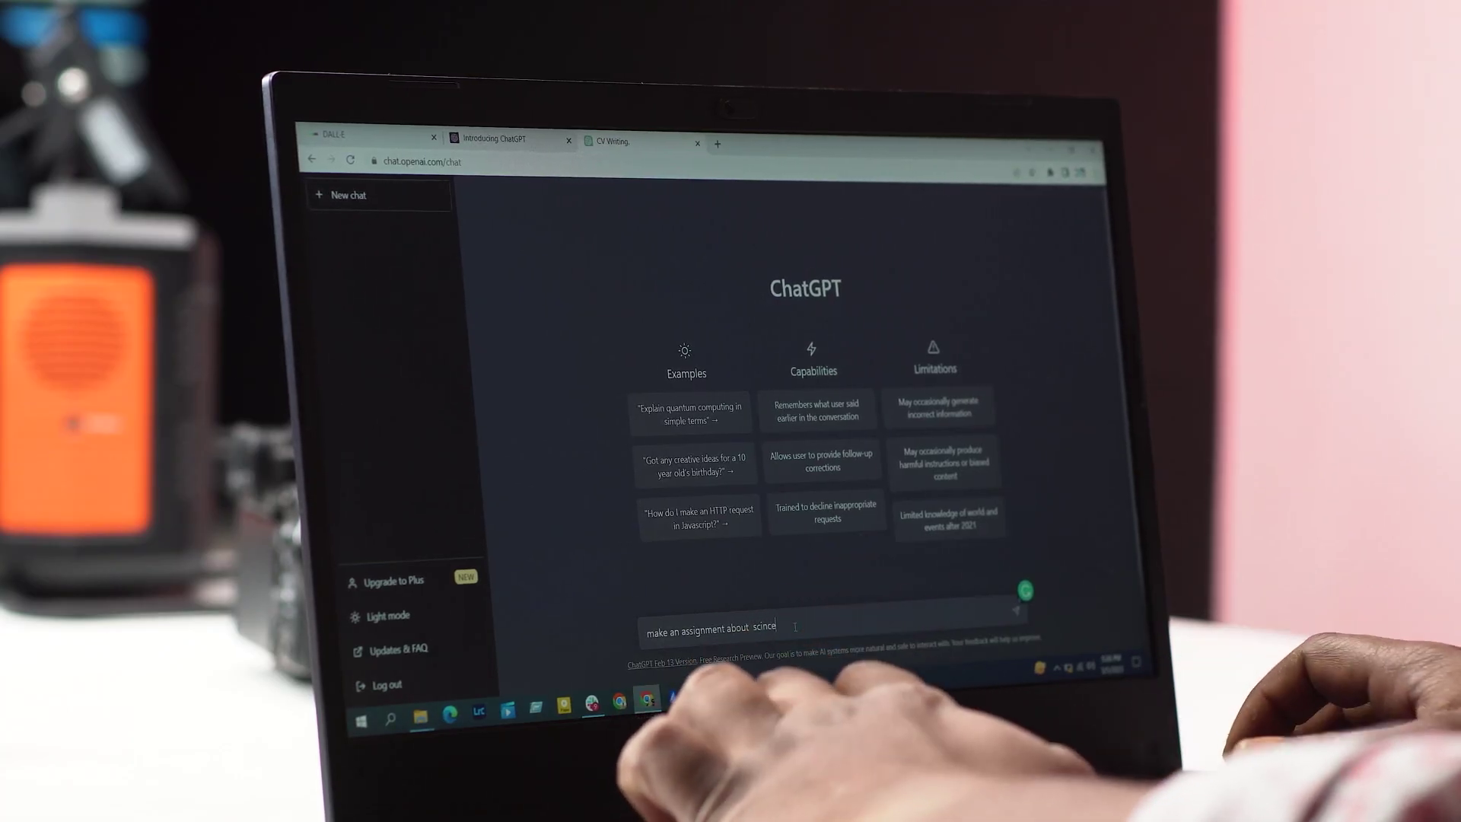
Step: Submit 'make an assignment about science' and get a reply on The Impact of Science on Society
{"action": "key", "text": "Return"}
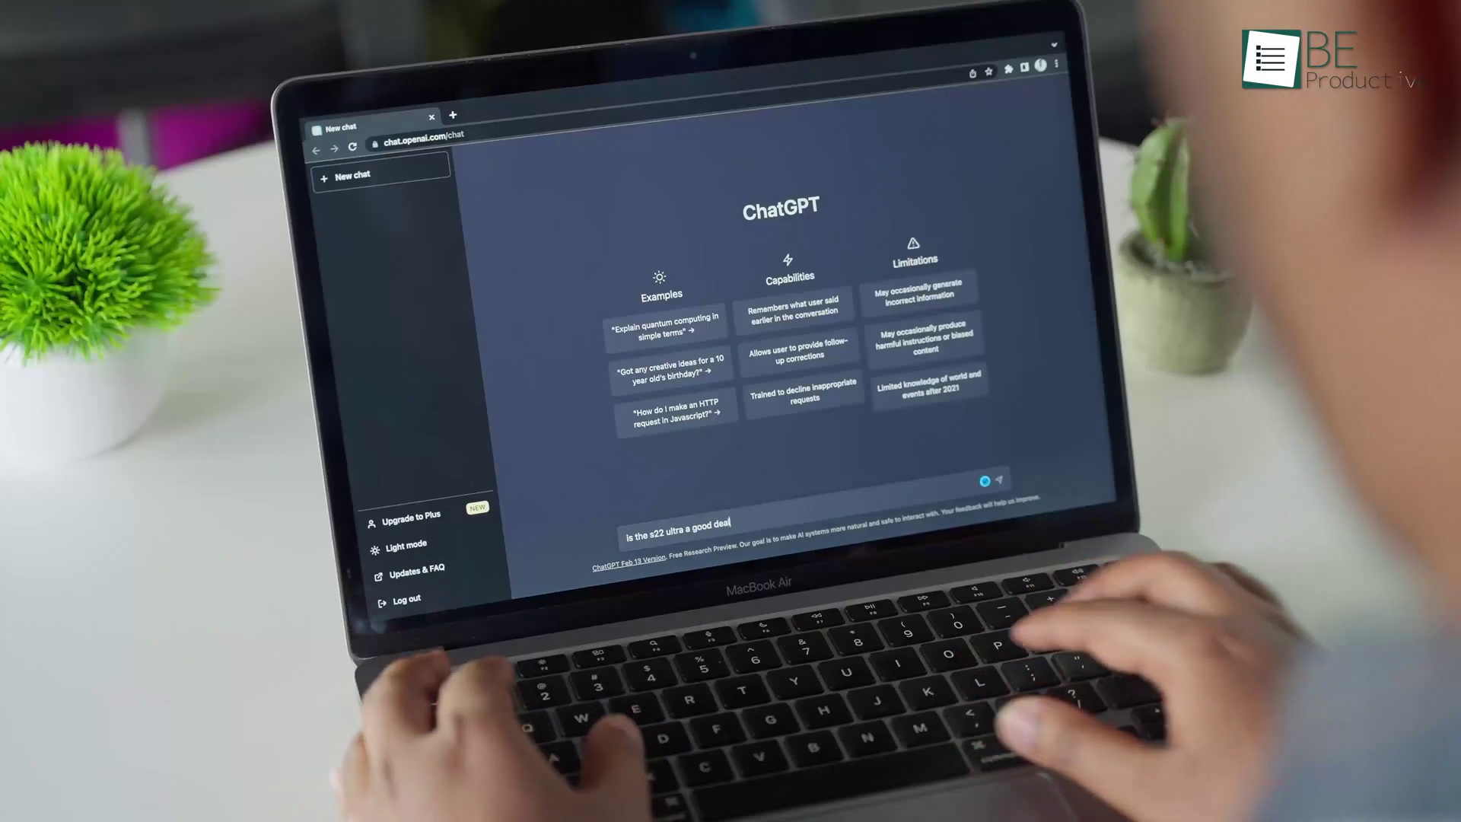
Step: Submit the typed question 'is the s22 ultra a good deal' for a fresh answer
{"action": "key", "text": "Return"}
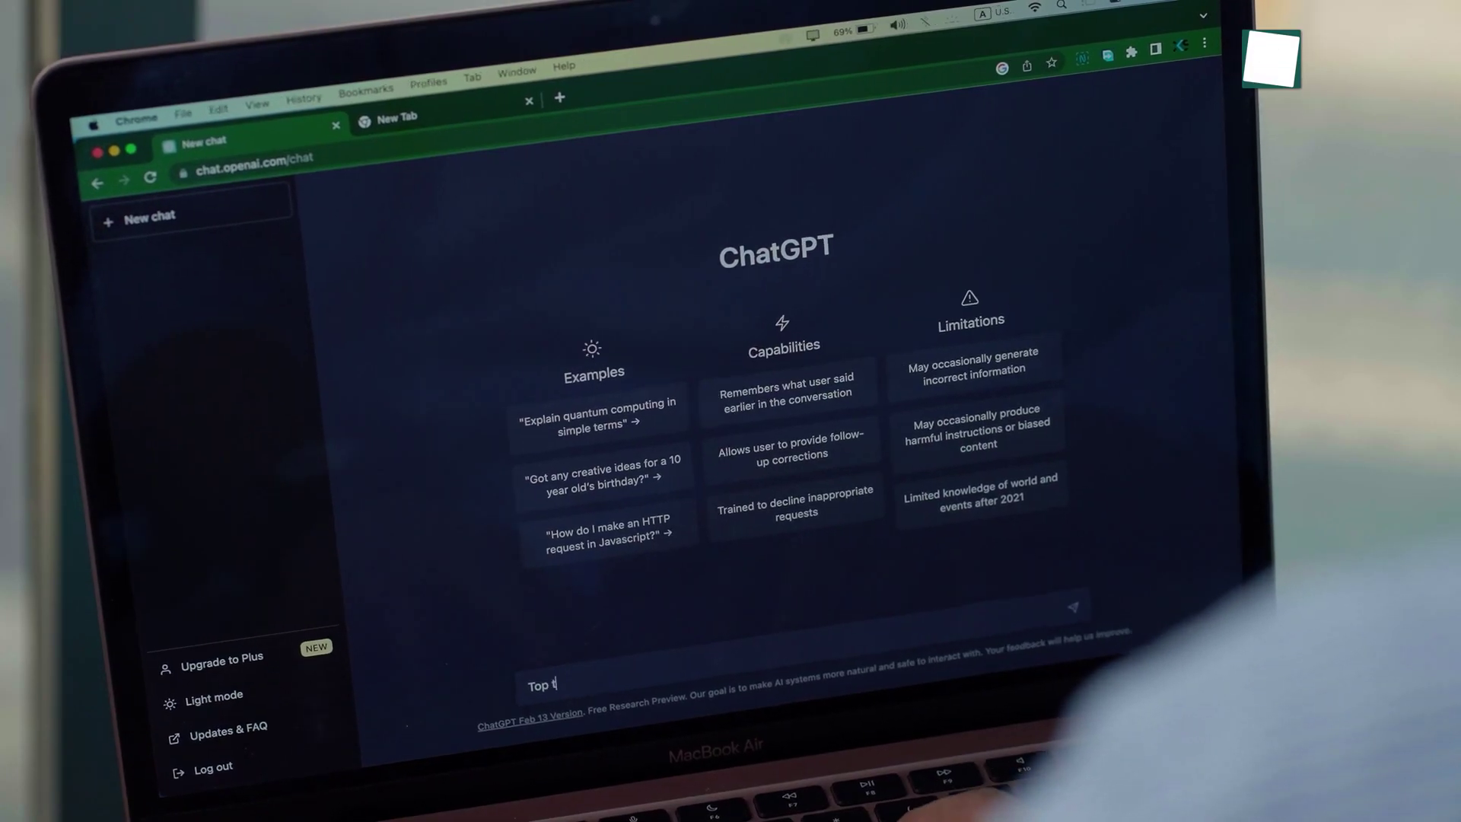
{"action": "type", "text": "en"}
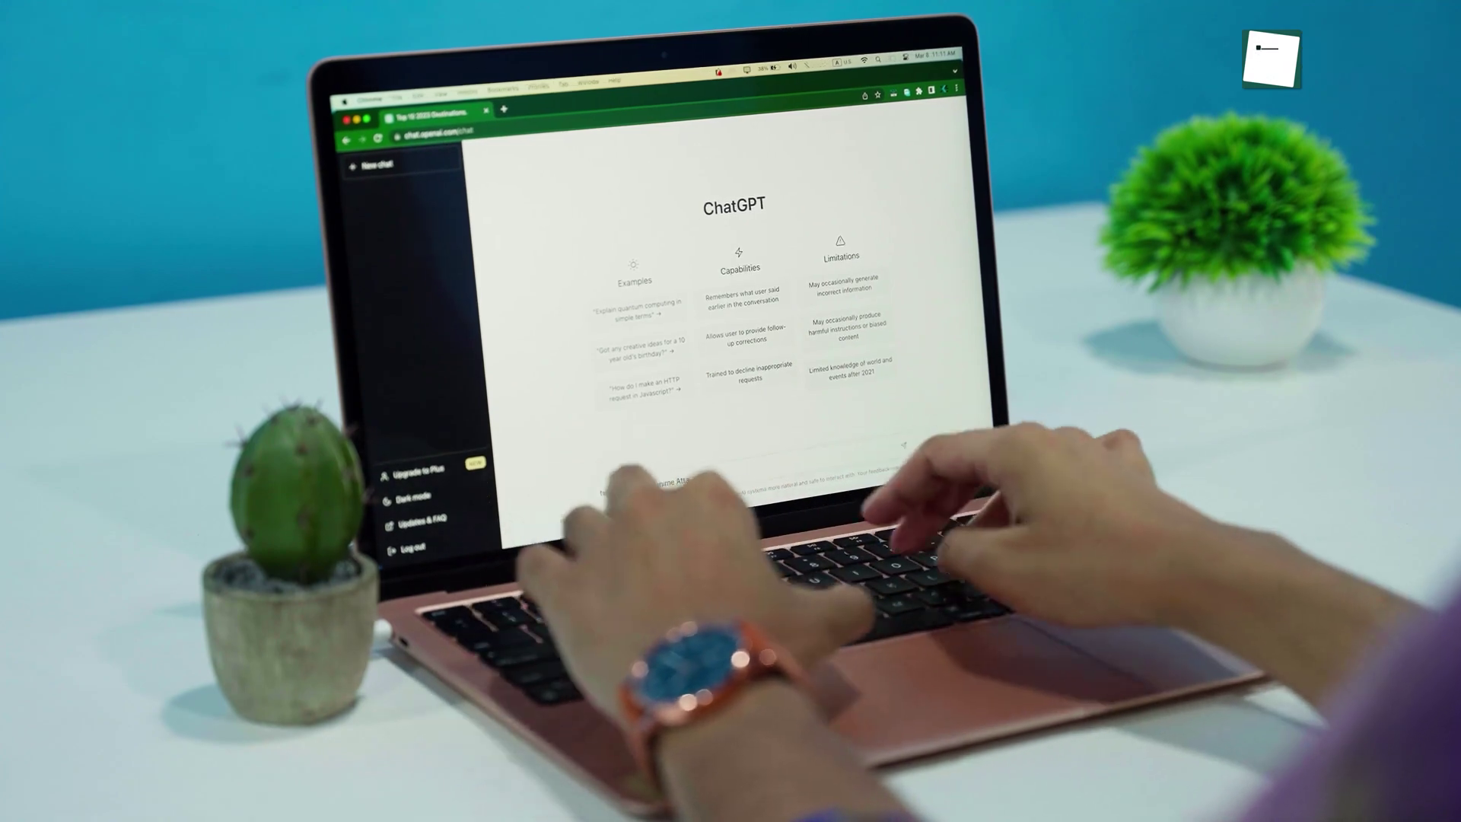
{"action": "type", "text": "anime Attack"}
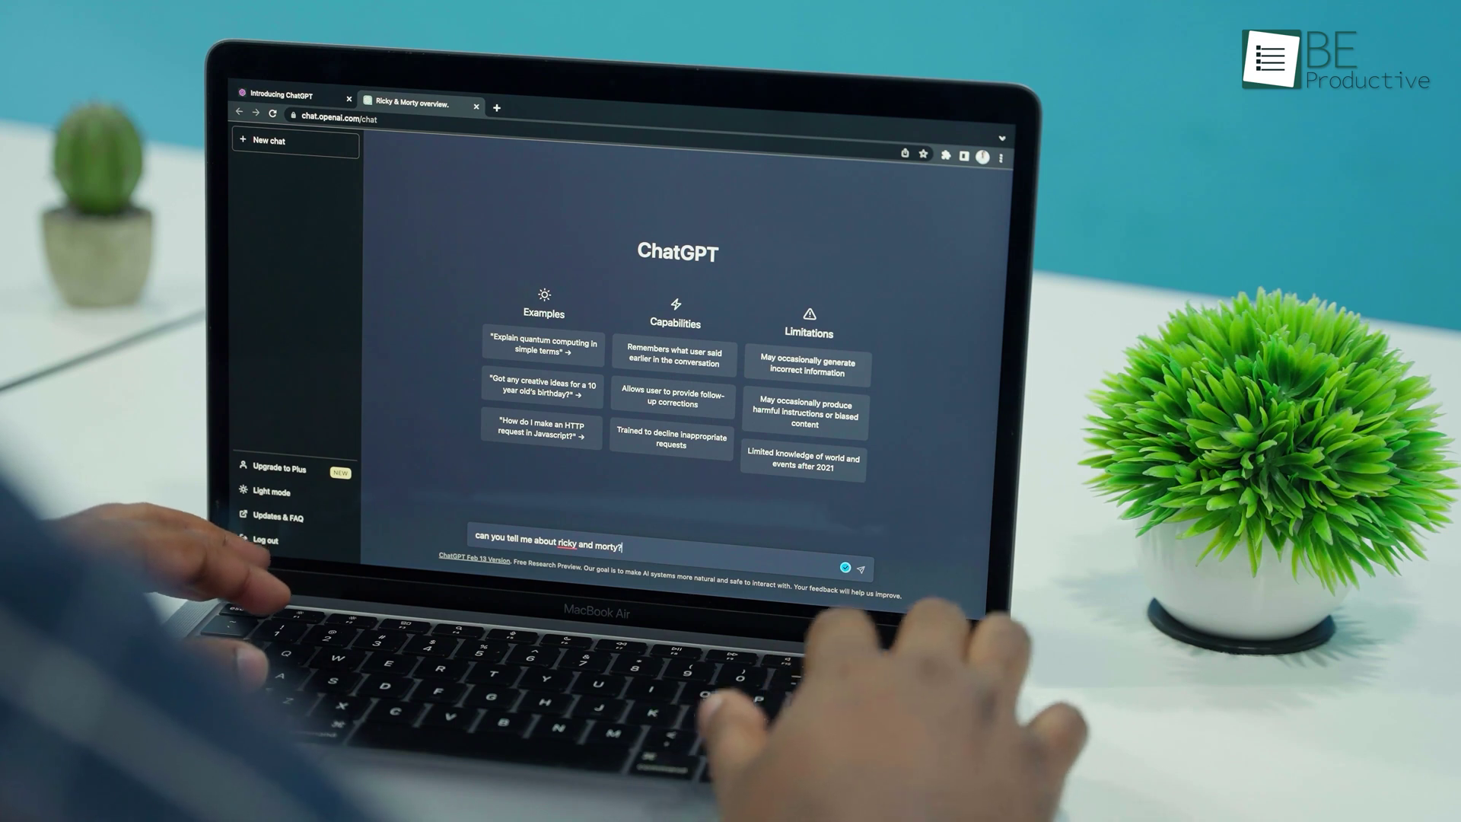
Step: Send 'can you tell me about ricky and morty?' to ChatGPT
{"action": "key", "text": "Return"}
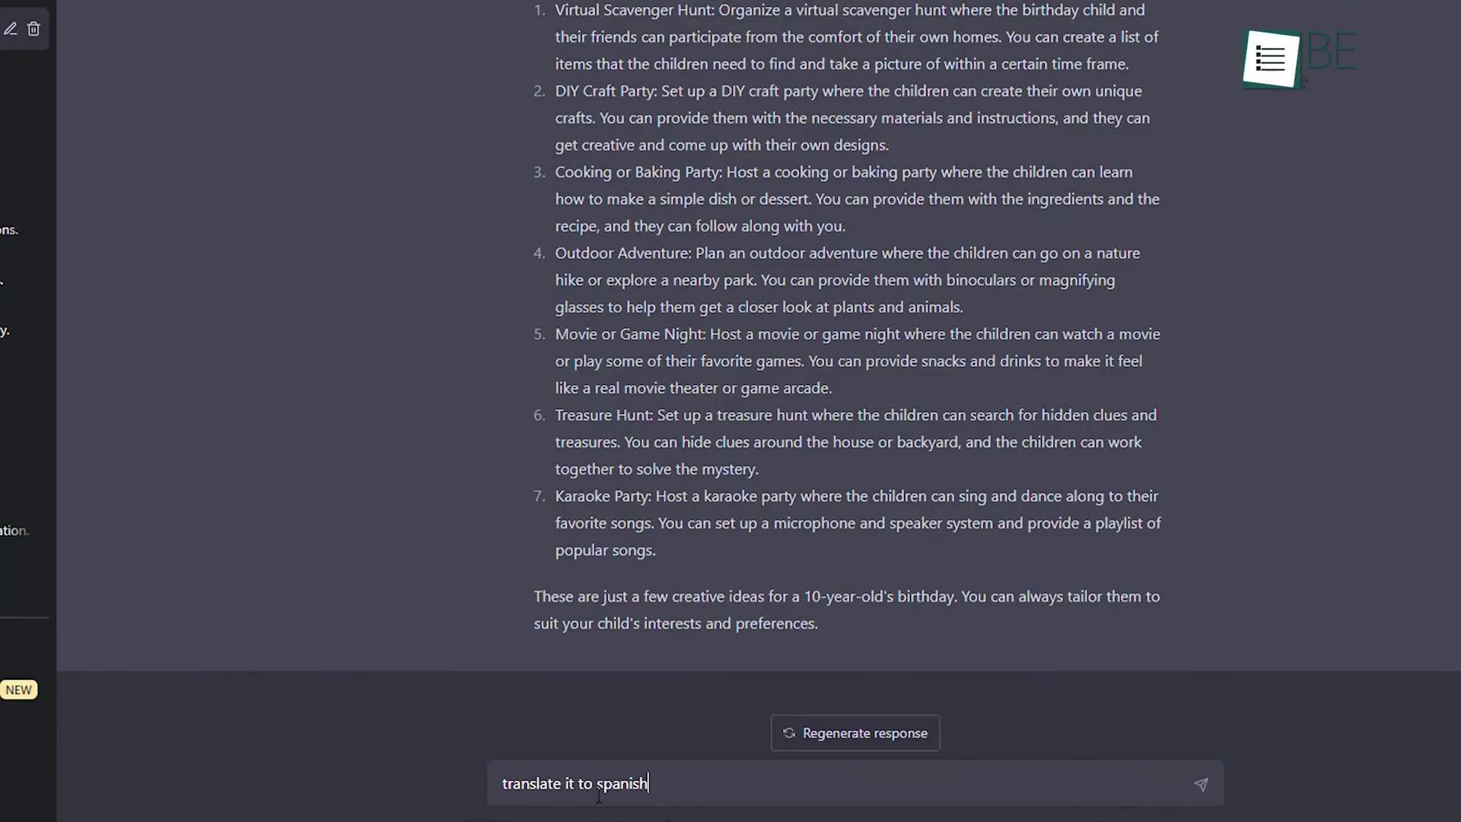
Step: Send 'translate it to spanish' so the birthday ideas list comes back in Spanish
{"action": "key", "text": "Return"}
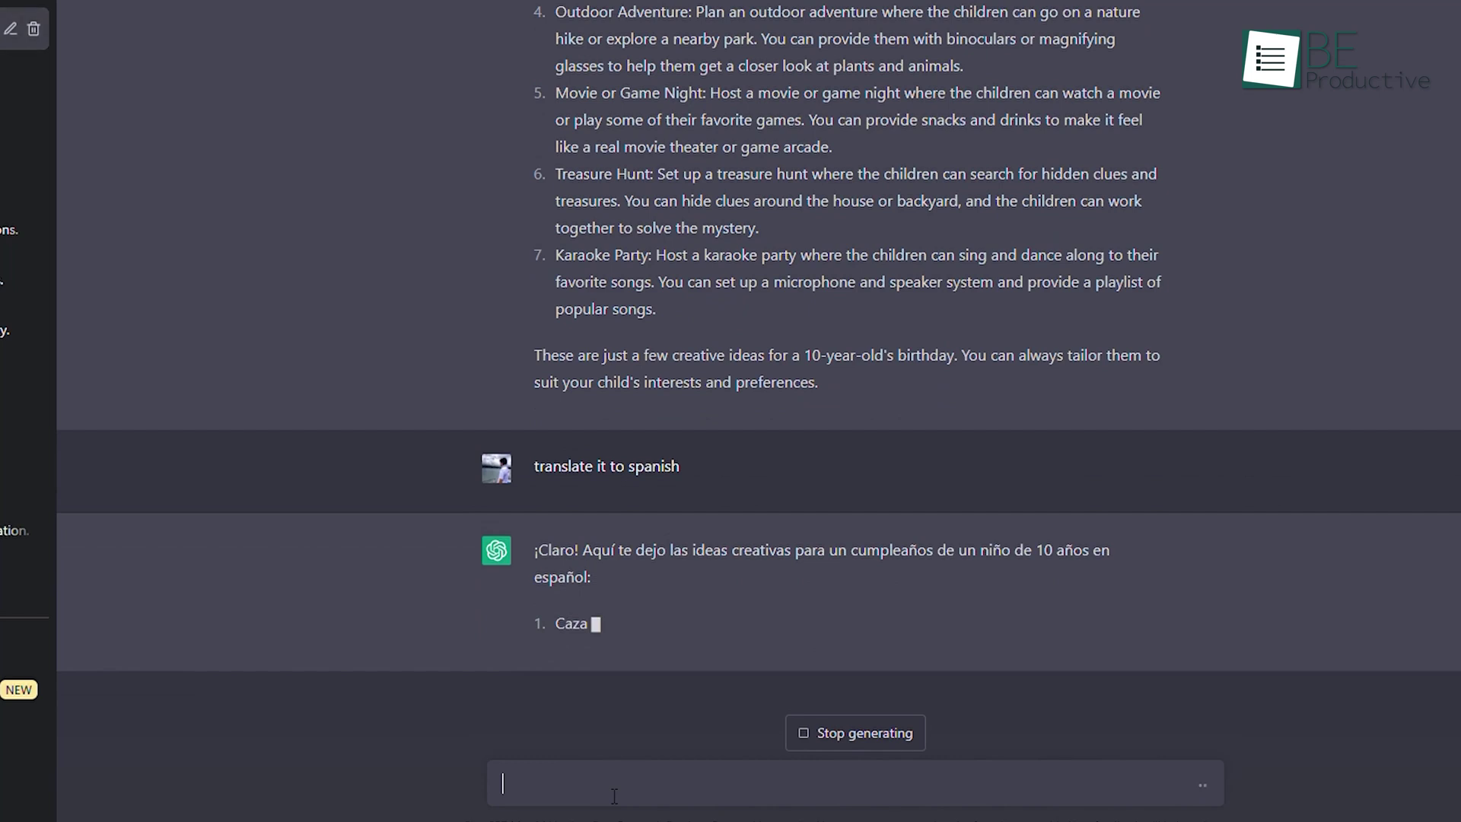